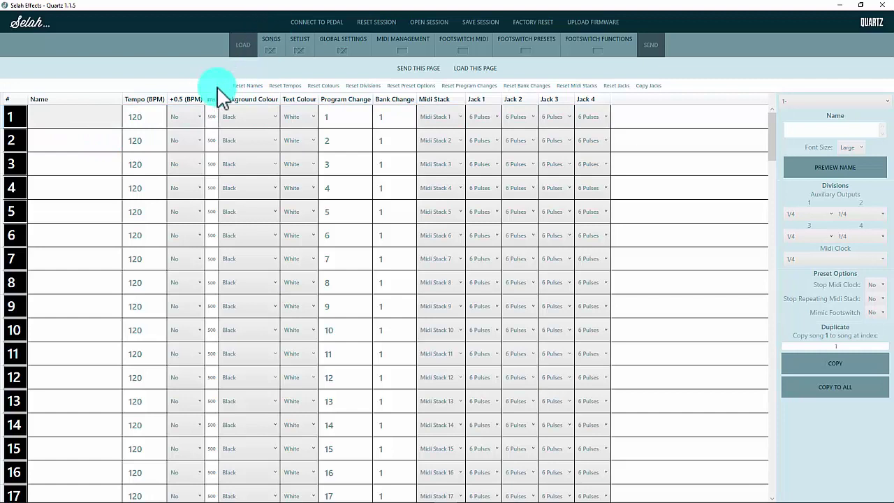
left_click(158, 106)
left_click(108, 116)
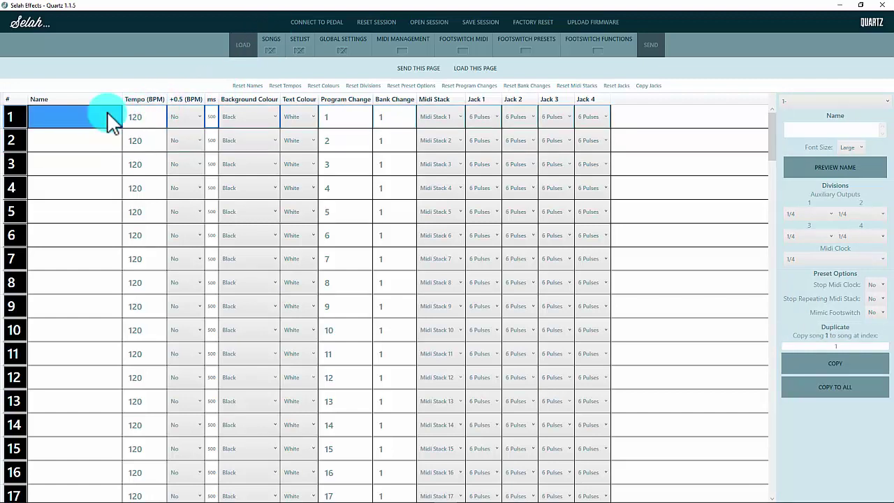
left_click(117, 145)
left_click(116, 161)
left_click(117, 119)
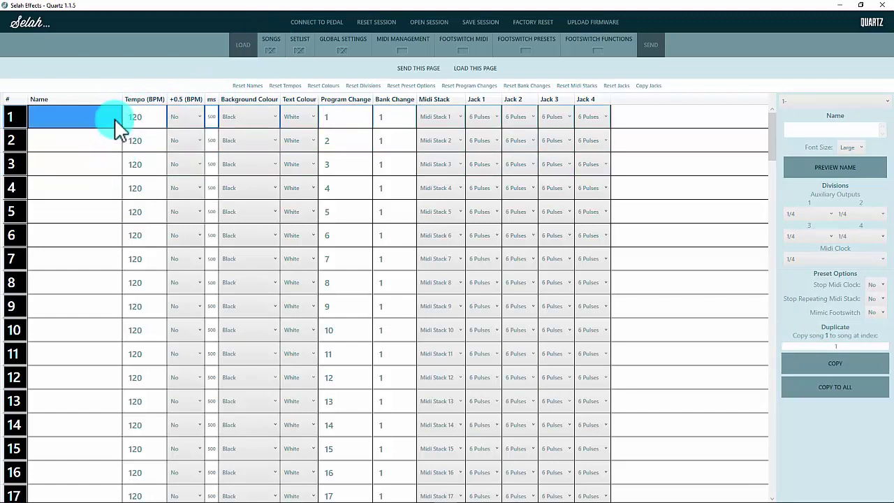
Switch the song being edited to number 7 and back to number 1
left_click(841, 103)
left_click(838, 169)
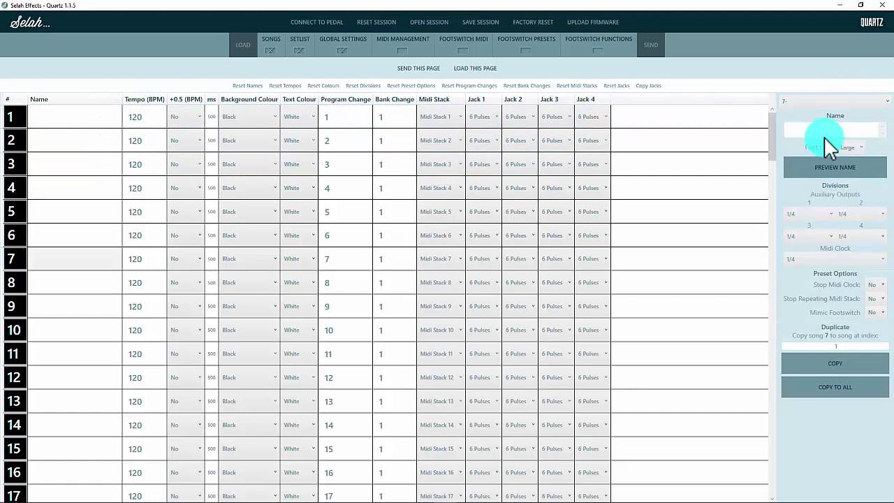
left_click(810, 103)
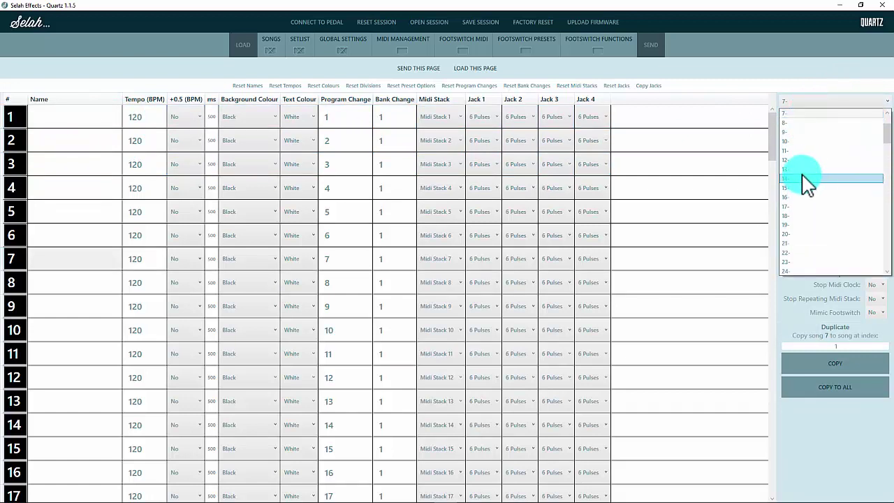
scroll(801, 140, "up", 2)
left_click(797, 114)
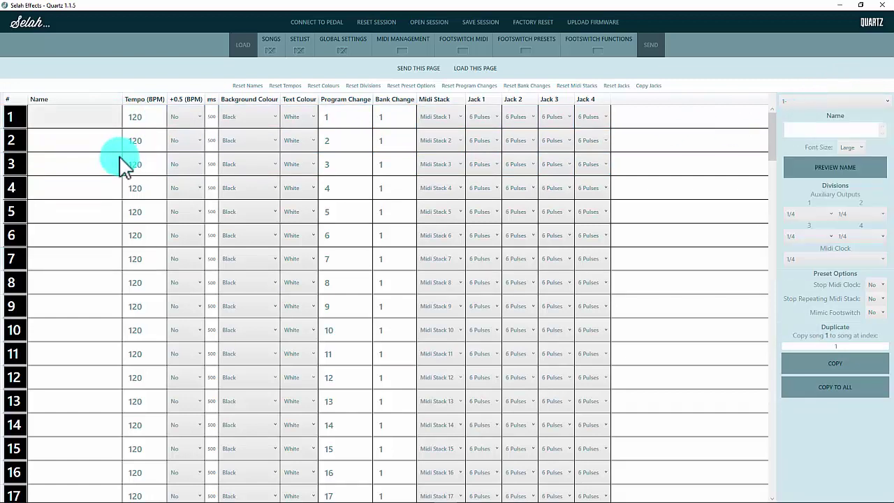
Name song 1 "Here is" with "a song" on a second line
left_click(83, 126)
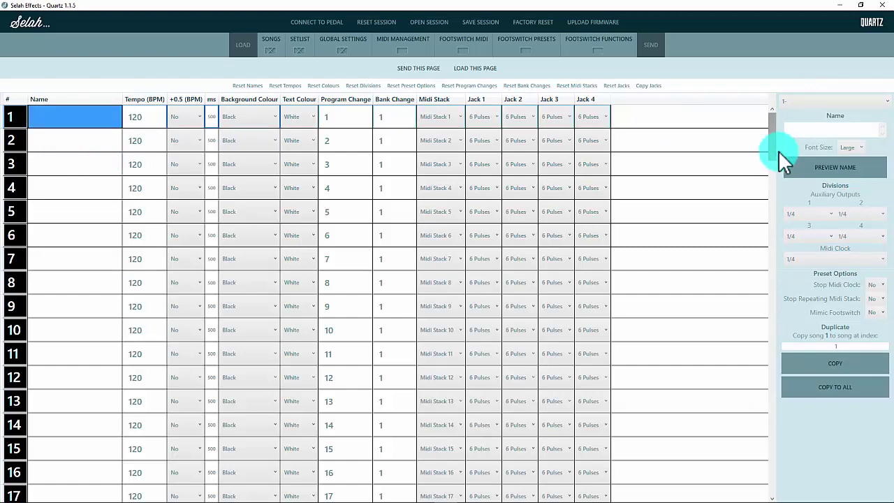
left_click(825, 129)
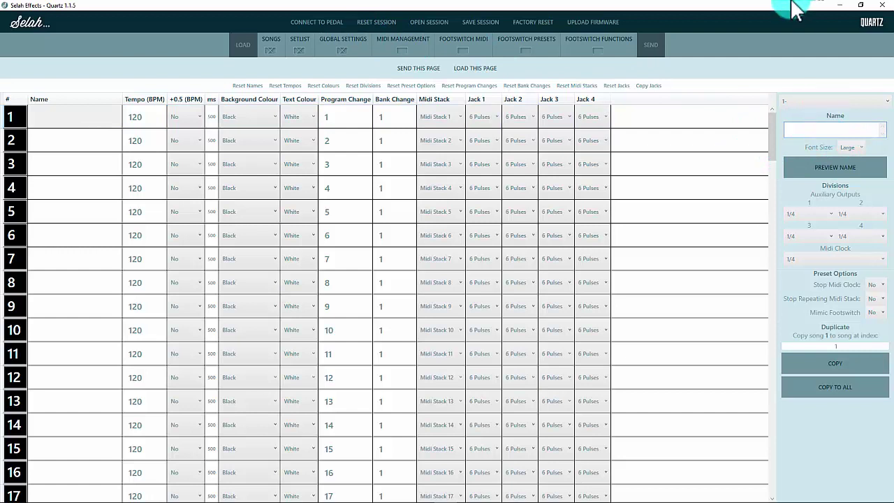
left_click(89, 116)
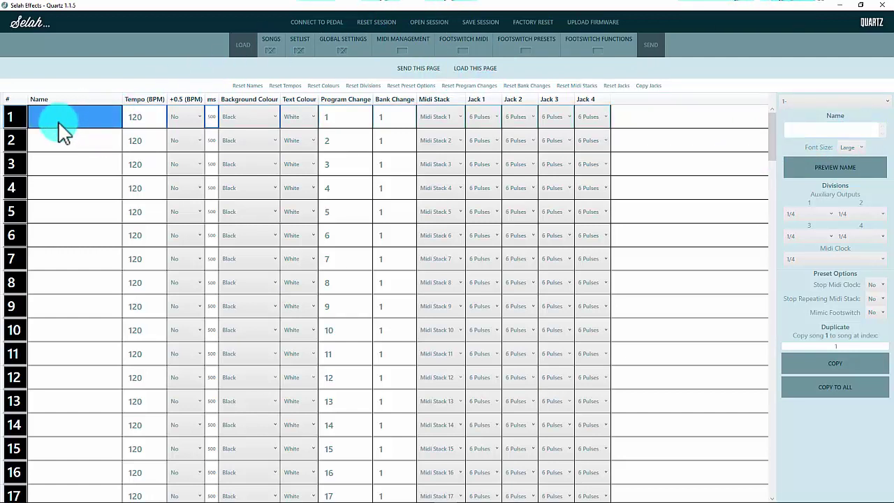
left_click(827, 126)
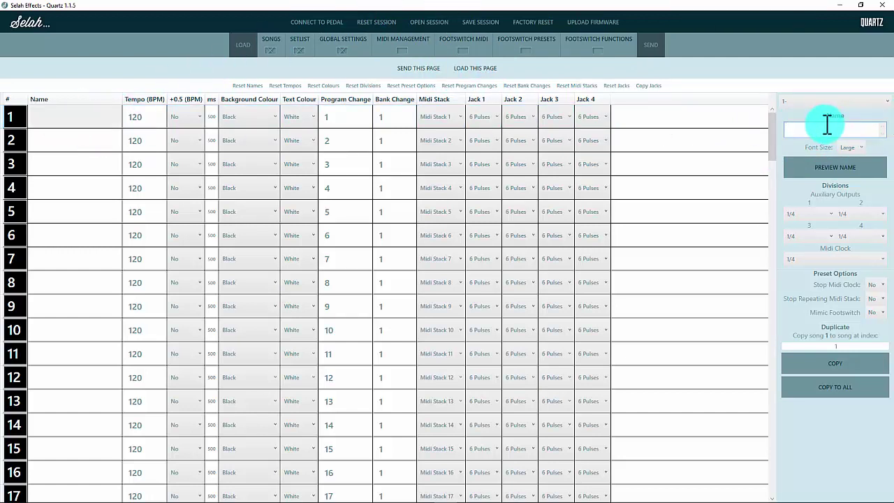
type("H")
type("ere")
type(" is")
type(" a")
type(" song")
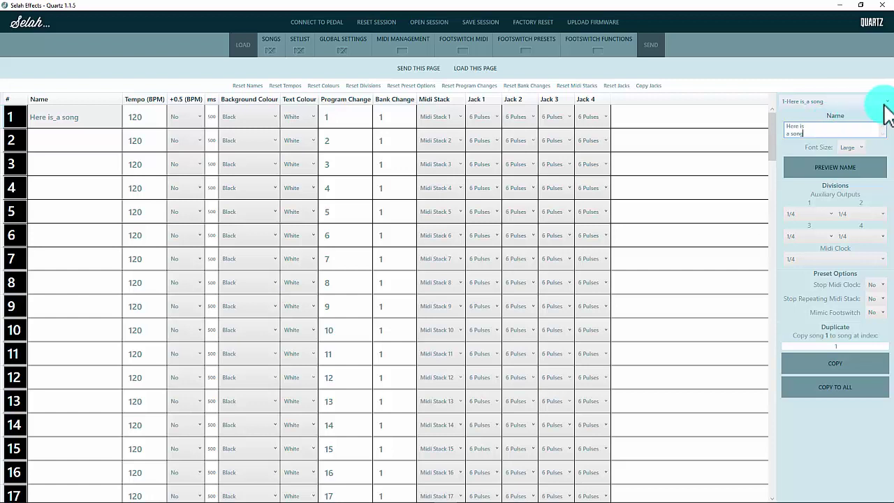
Join song 1's name into one line, insert "dfgsdfg sdf gsf" before "a song", and break the line before "sdf"
triple_click(809, 125)
left_click(835, 129)
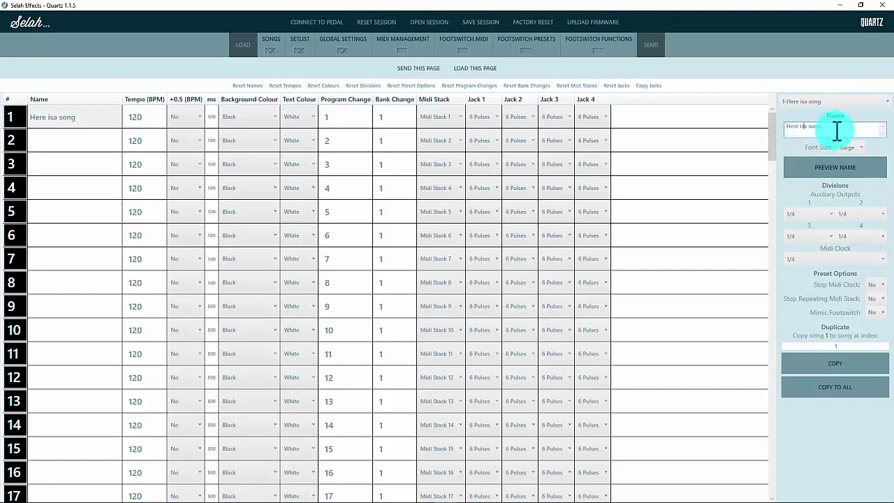
type("dfgsdfg sdf gsf")
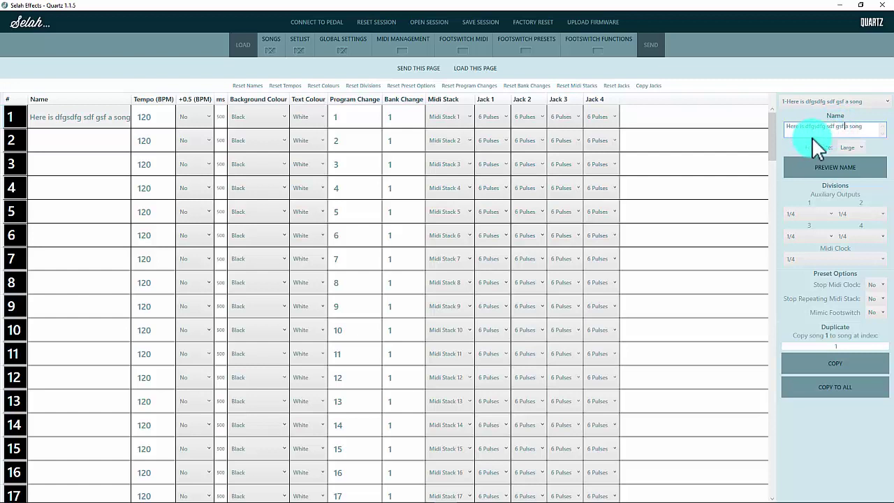
left_click(831, 127)
type("_")
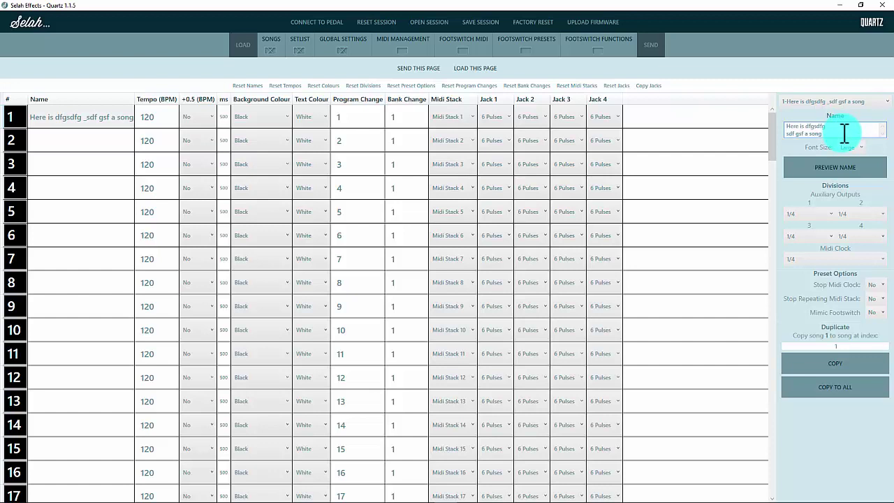
Remove the filler text from song 1's name, leaving "Here is" and "a song" on two lines
left_click_drag(838, 132, 809, 129)
left_click(829, 129)
left_click(836, 132)
left_click_drag(832, 128, 764, 132)
key("BackSpace")
key("BackSpace")
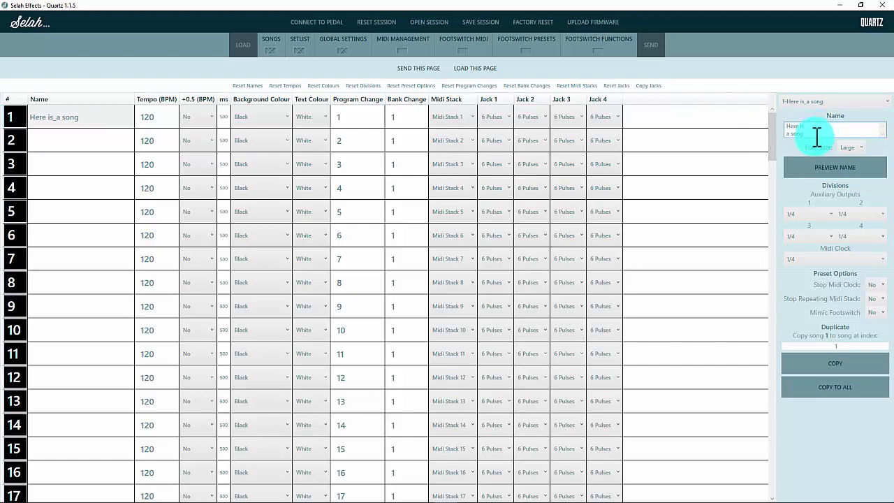
Preview song 1's name on the pedal and set its font size to Medium
mouse_move(817, 136)
left_mouse_down()
mouse_move(796, 133)
mouse_move(805, 135)
left_mouse_up()
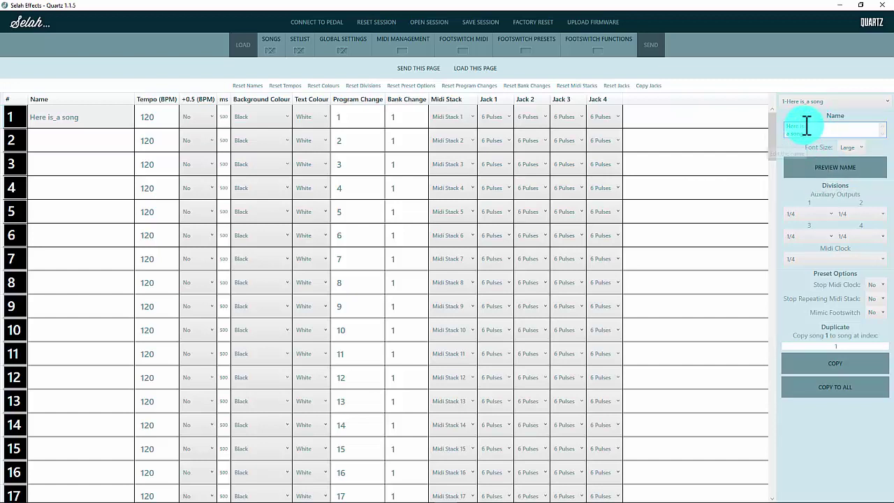
left_click(809, 167)
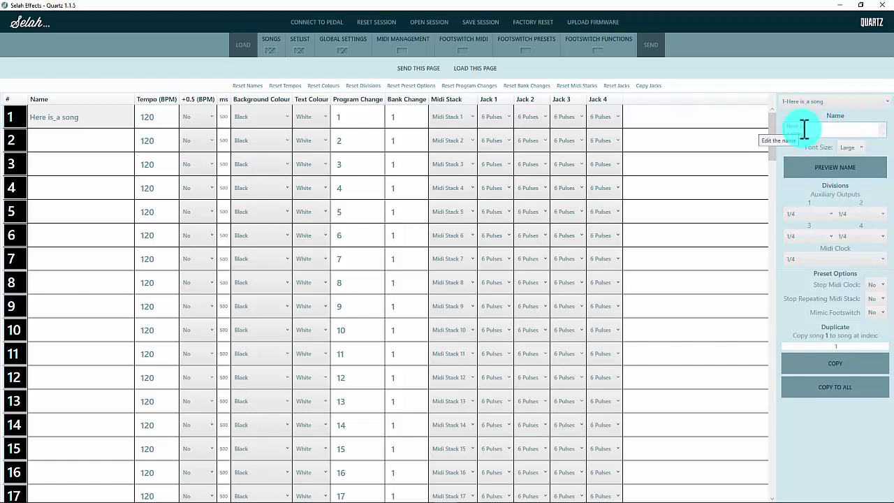
left_click(851, 148)
left_click(852, 169)
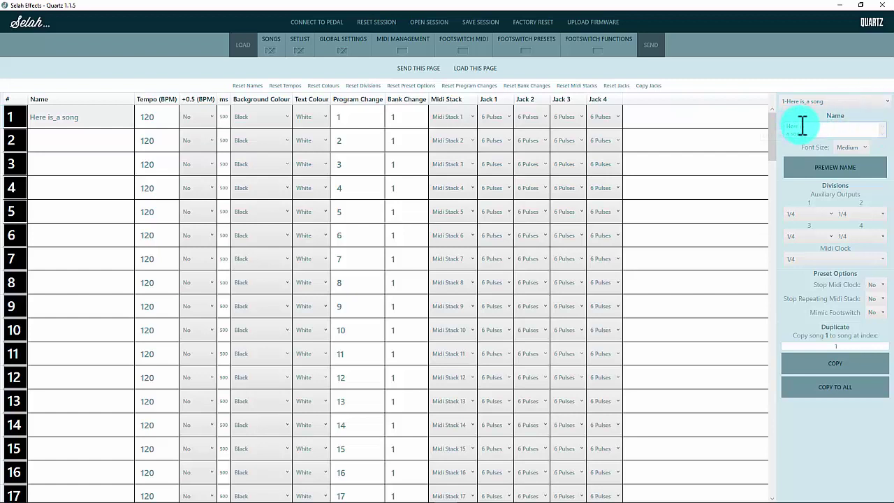
Split song 1's name into three lines, "Here", "is" and "a song", and preview it on the pedal
left_click(862, 126)
key("BackSpace")
type("_")
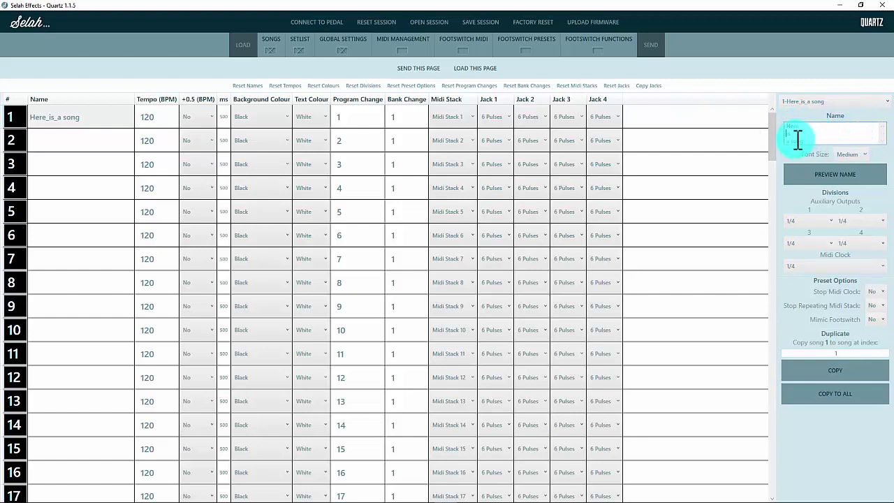
left_click(796, 137)
key("BackSpace")
type("_")
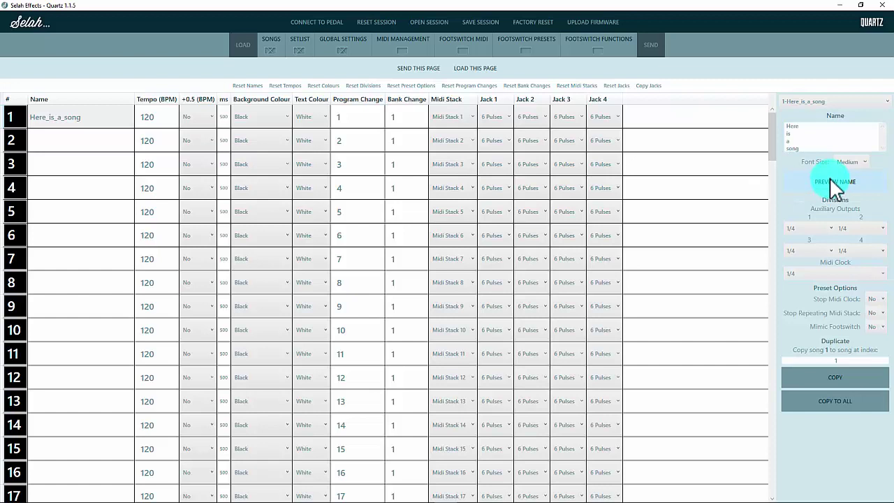
left_click(816, 144)
key("BackSpace")
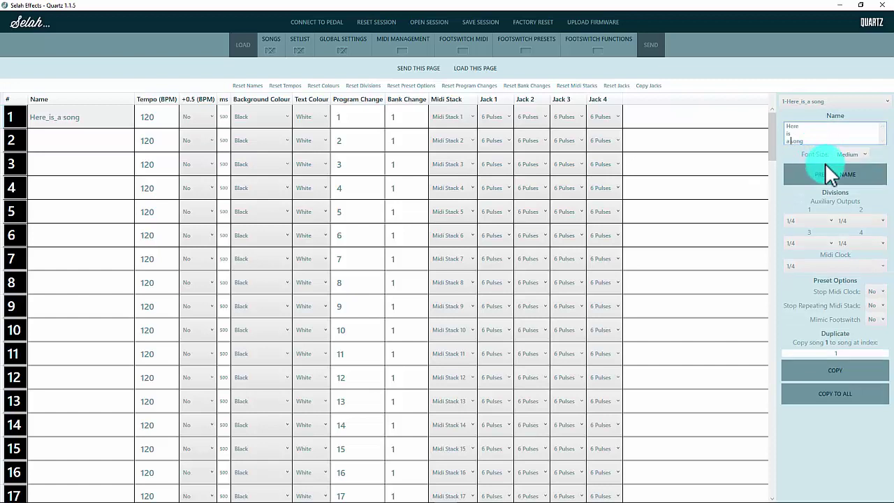
left_click(828, 172)
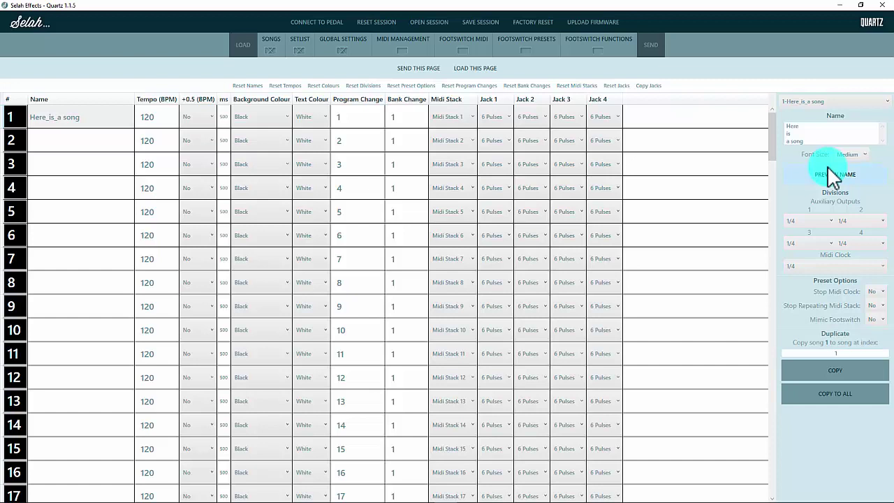
left_click(852, 171)
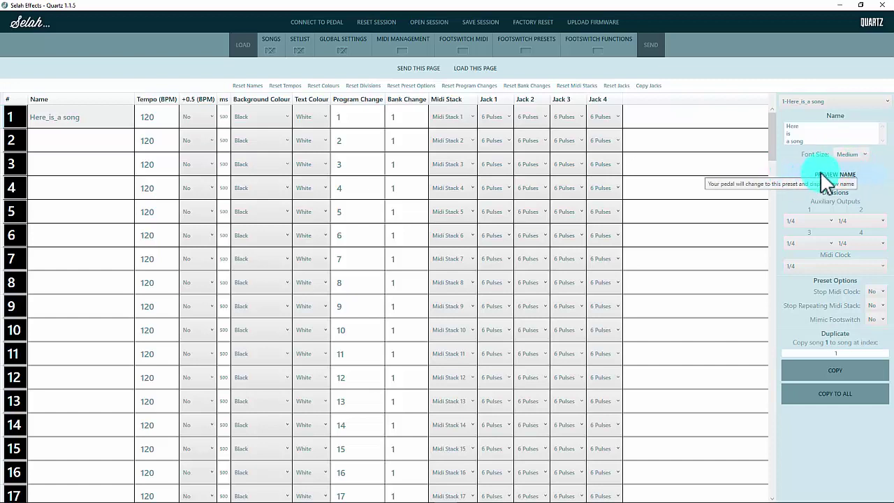
Set song 1's background colour to Red and text colour to Yellow, and preview the name on the pedal
left_click(280, 124)
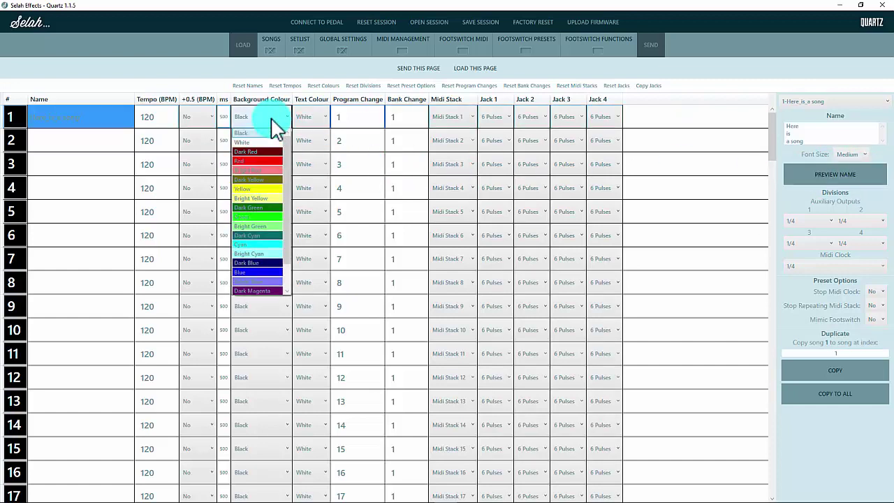
left_click(265, 162)
left_click(302, 124)
left_click(302, 132)
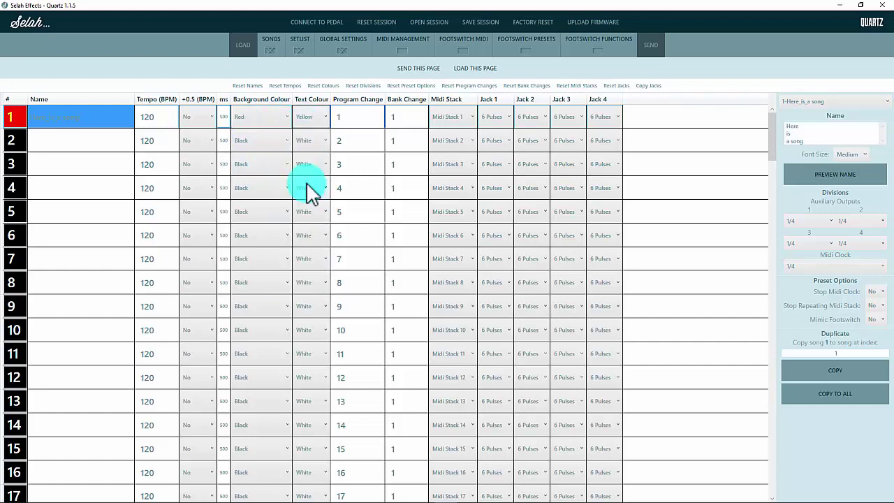
left_click(799, 178)
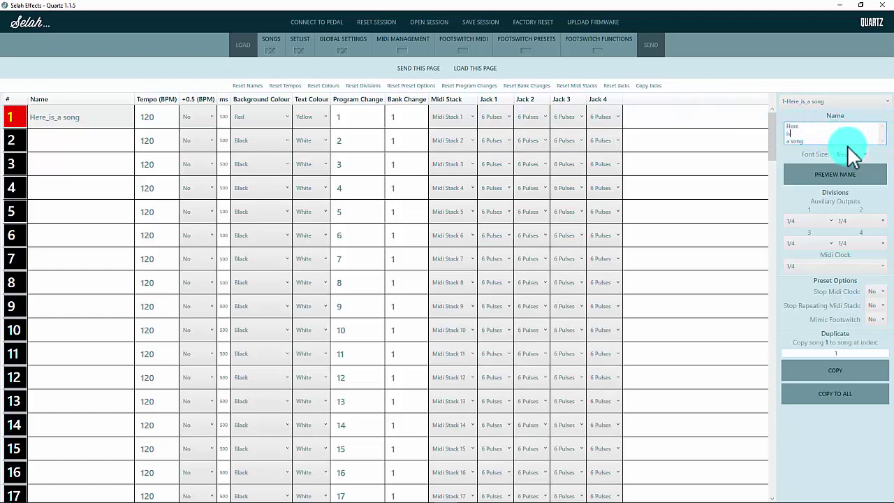
left_click(804, 133)
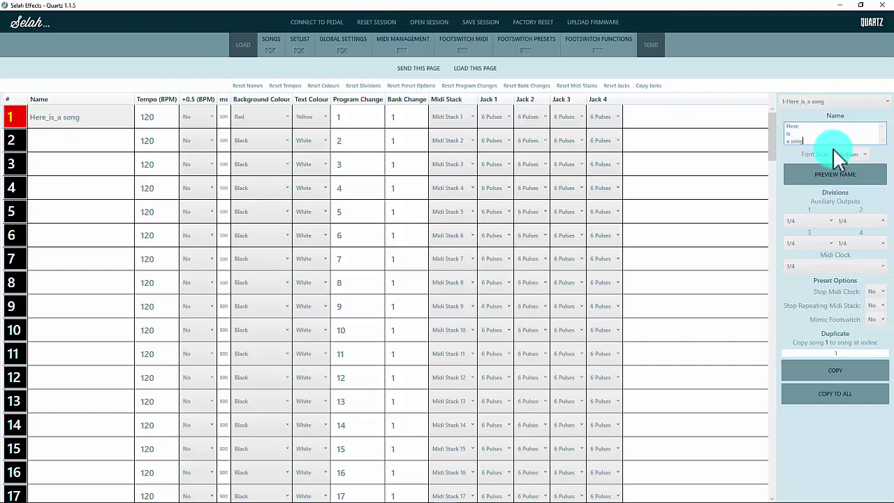
left_click(840, 153)
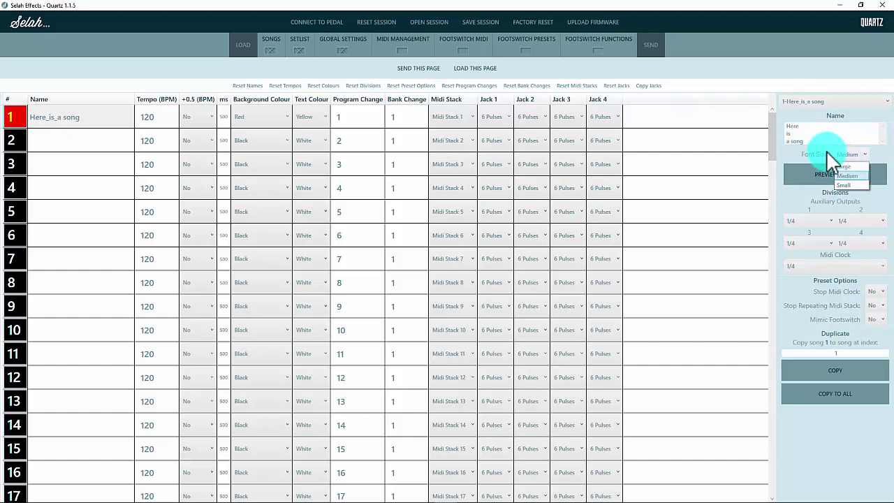
left_click(826, 150)
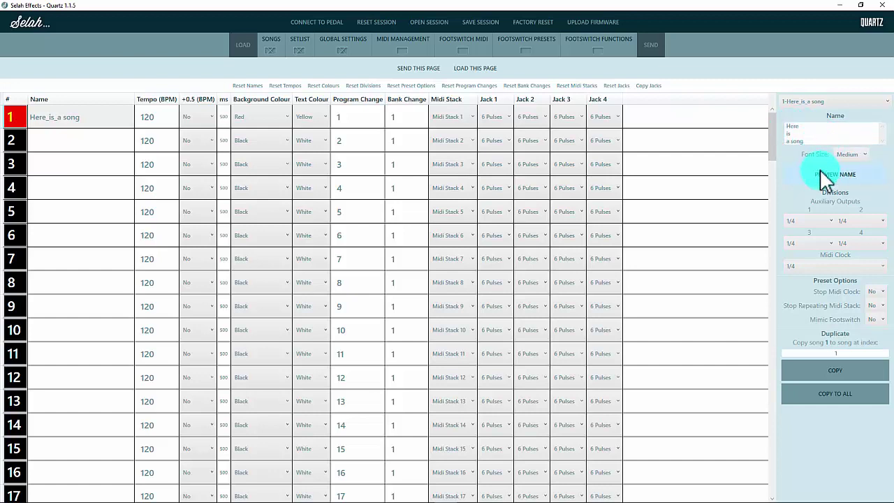
Add a fourth line with the chords "C D Em G" to song 1's name and preview it on the pedal
left_click(811, 140)
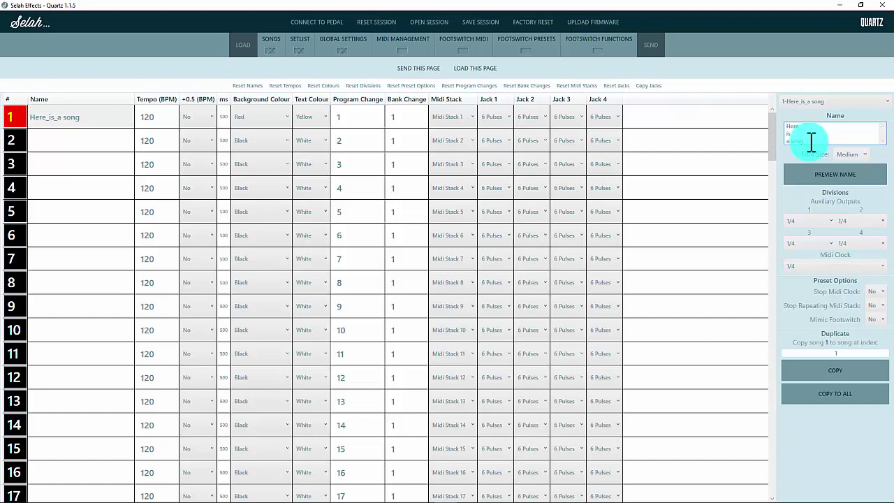
left_click(815, 142)
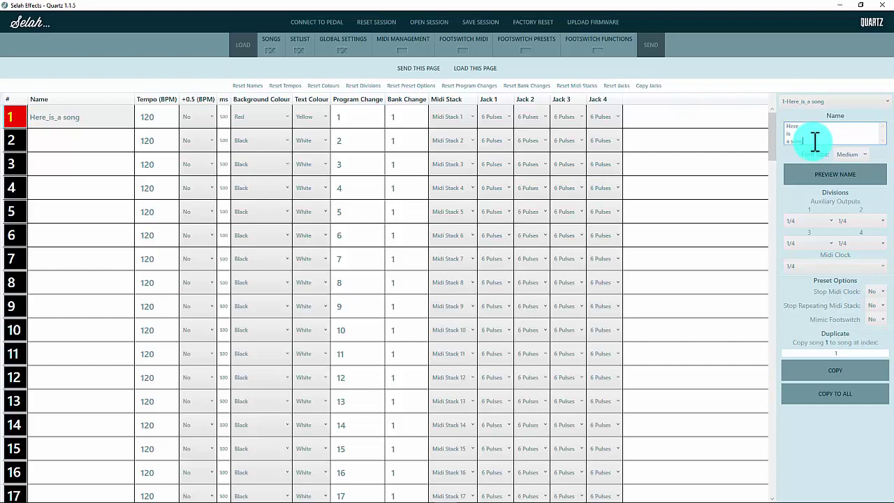
key("Return")
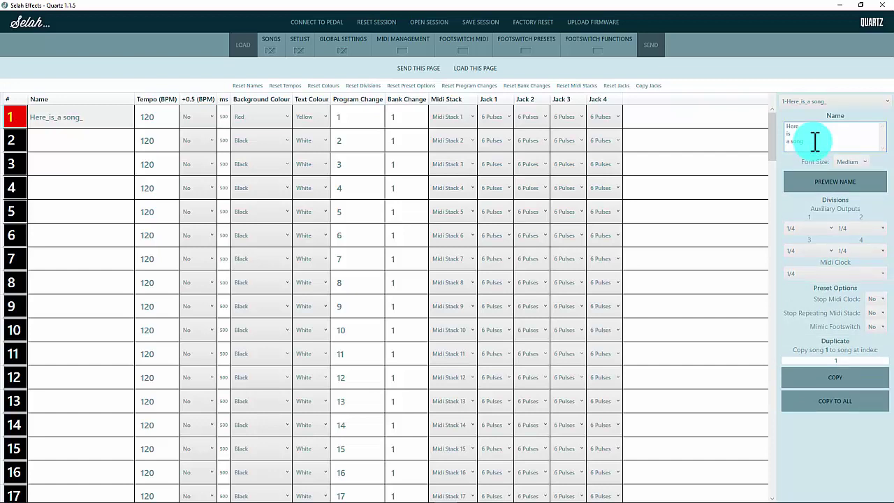
type("C D Em G")
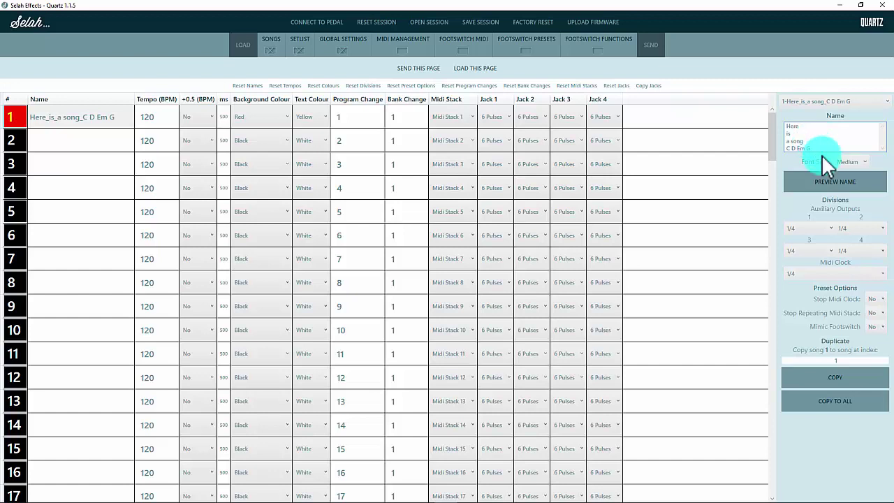
left_click(833, 183)
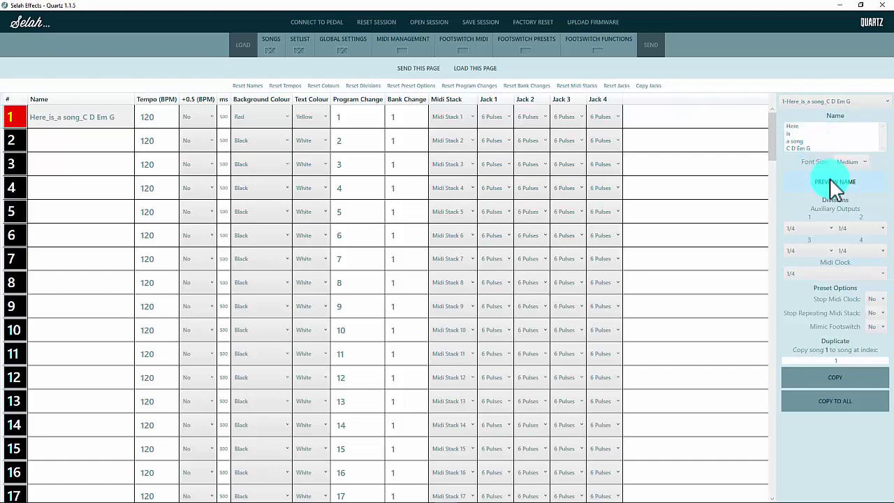
left_click(842, 176)
Replace the chord line in song 1's name with "KEY: G"
left_click(834, 149)
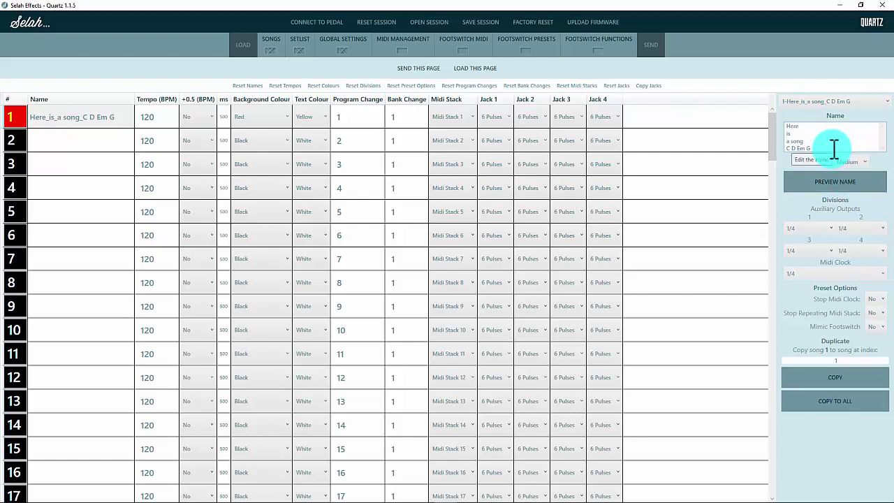
left_click_drag(833, 148, 754, 161)
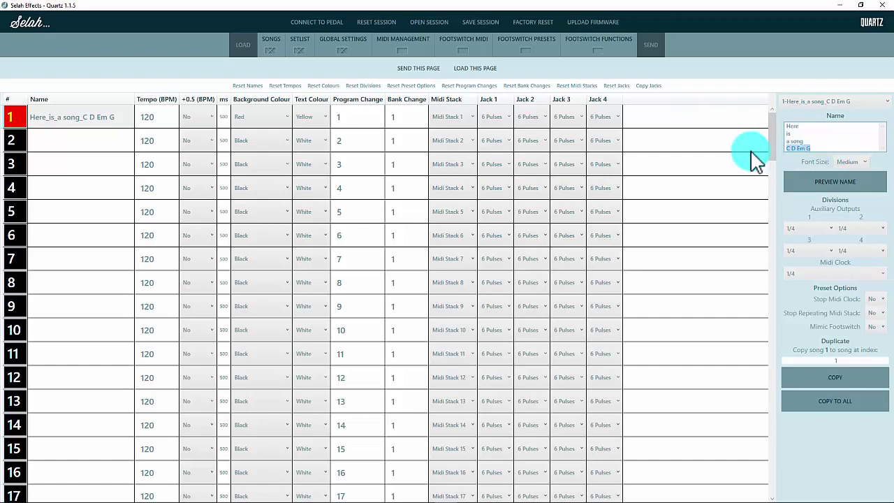
type("G")
key("Left")
type("KEY:")
key("BackSpace")
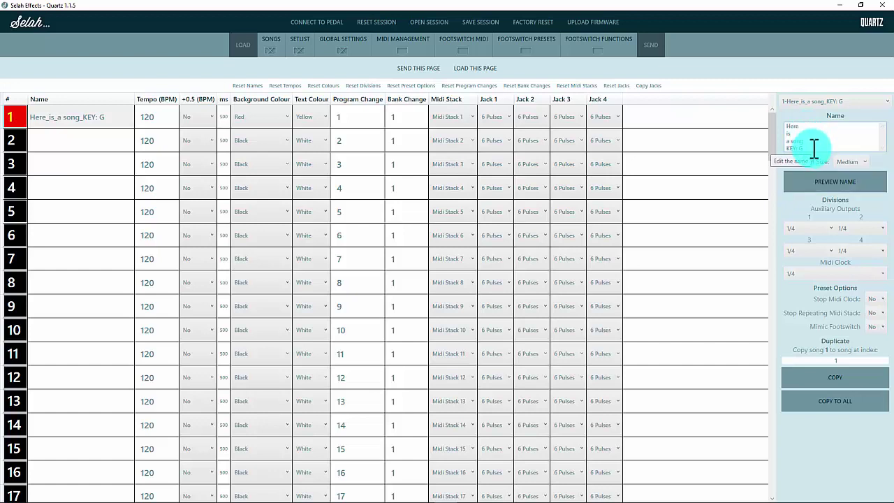
Change song 1's name to the single line "Here there and everywhere" and preview it on the pedal
left_click_drag(816, 148, 785, 143)
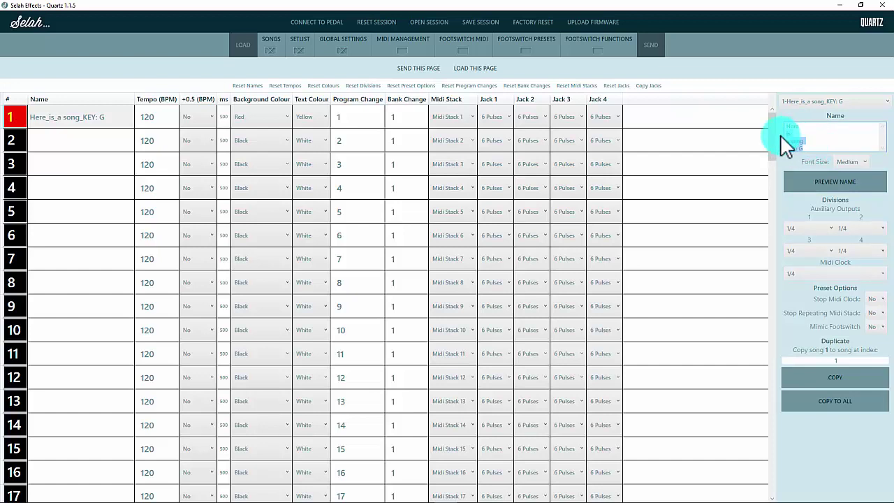
key("BackSpace")
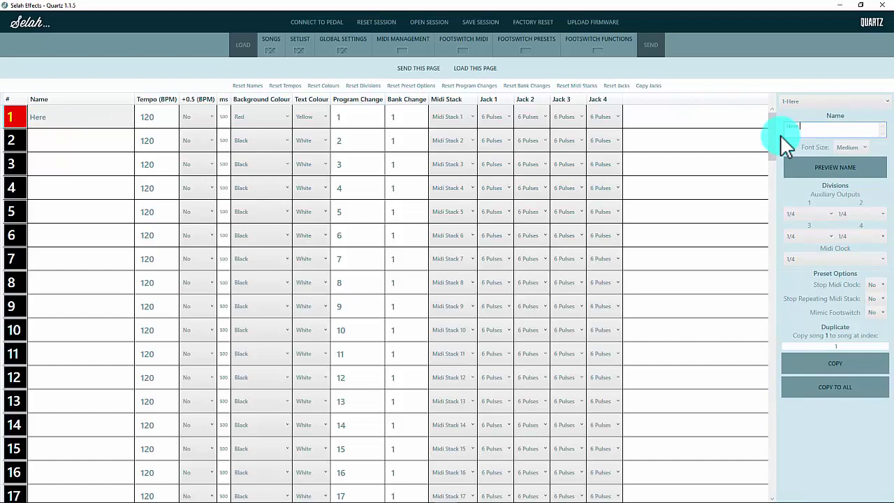
type("there and every")
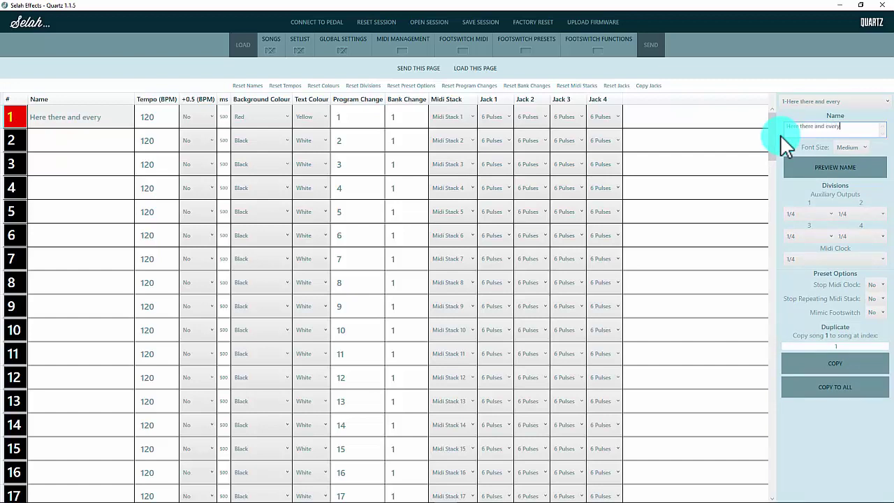
type("where")
left_click(804, 164)
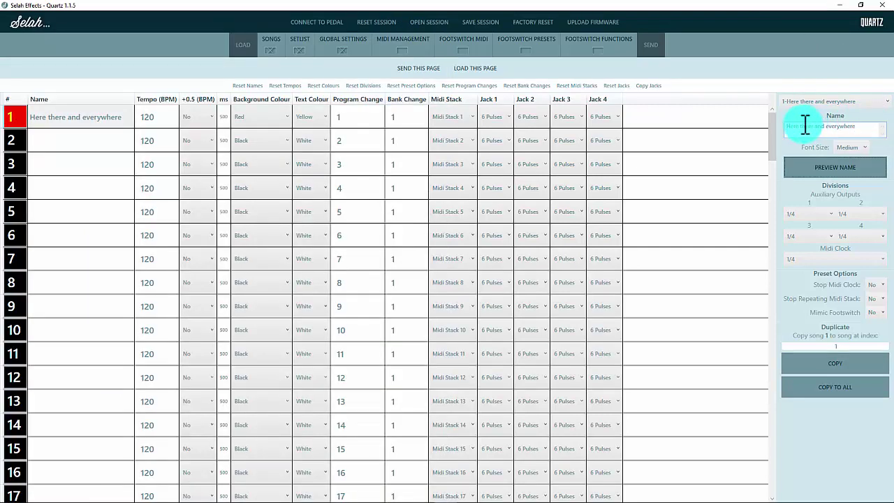
Split song 1's name into three lines, "Here there", "and" and "everywhere", and preview it on the pedal
left_click(816, 126)
key("BackSpace")
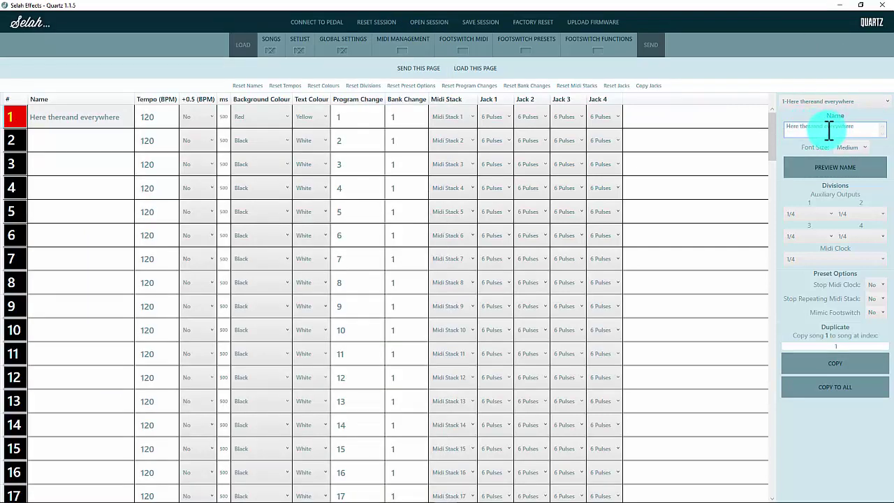
type("_")
key("Right")
key("Right")
key("Right")
key("Right")
type("_")
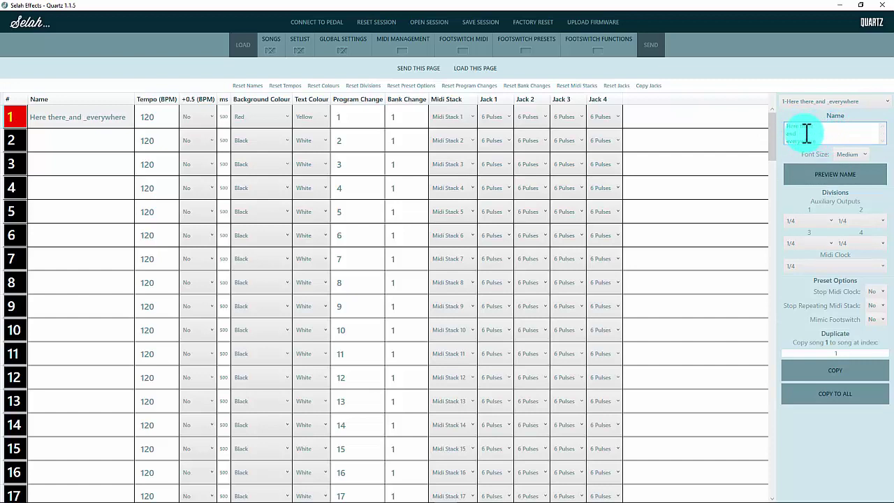
key("BackSpace")
left_click(824, 178)
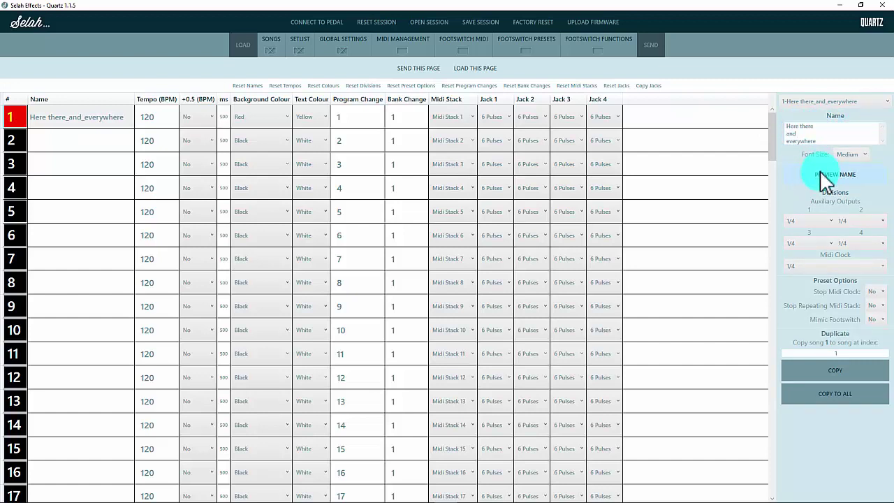
Put "there" on its own line in song 1's name, making four lines, and preview it on the pedal
left_click(800, 125)
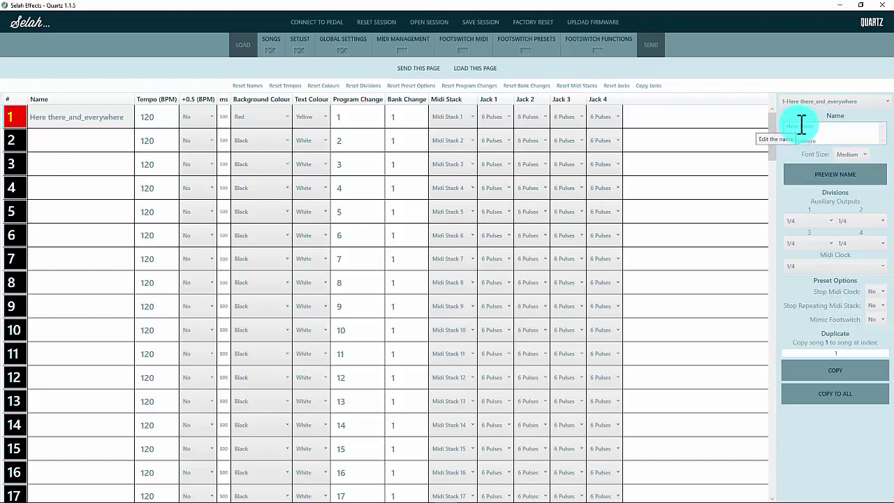
key("BackSpace")
key("Return")
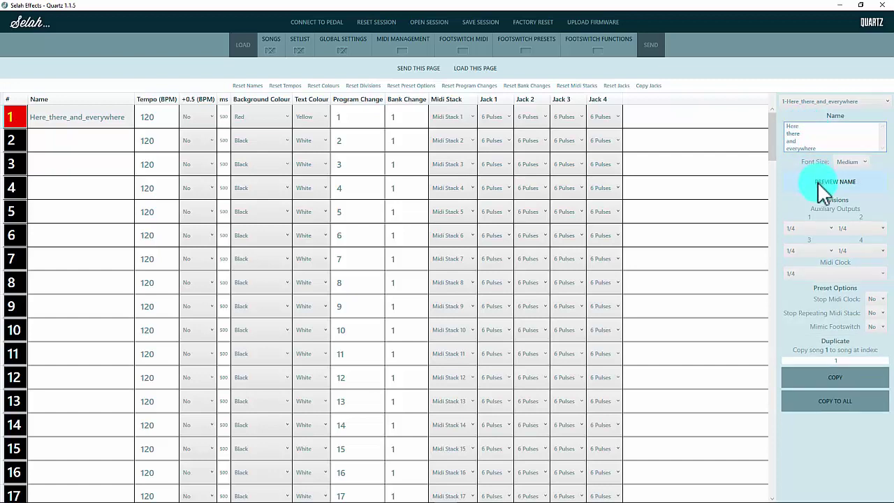
left_click(823, 184)
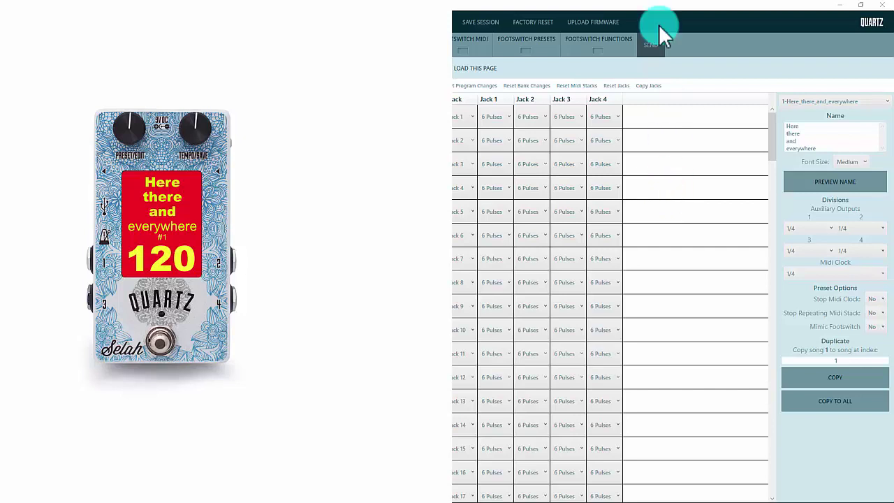
Maximize the editor window, switch to song 2 and back to song 1, and preview song 1's name on the pedal
double_click(648, 6)
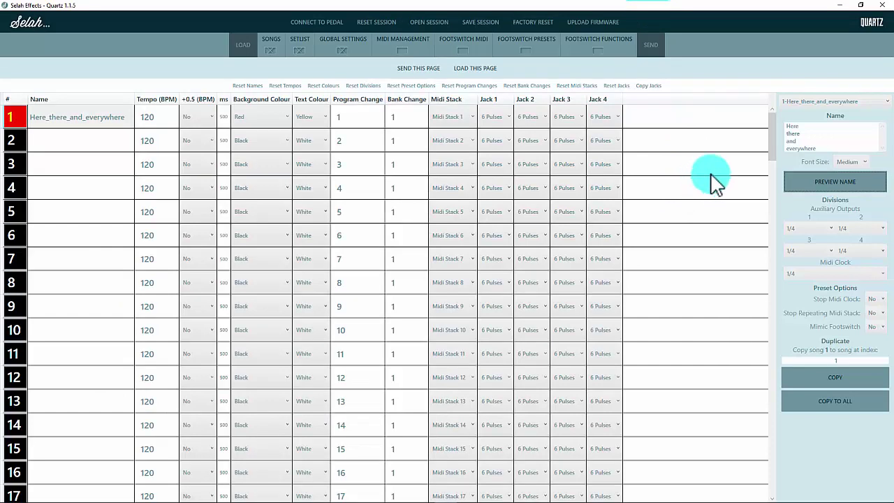
left_click(841, 178)
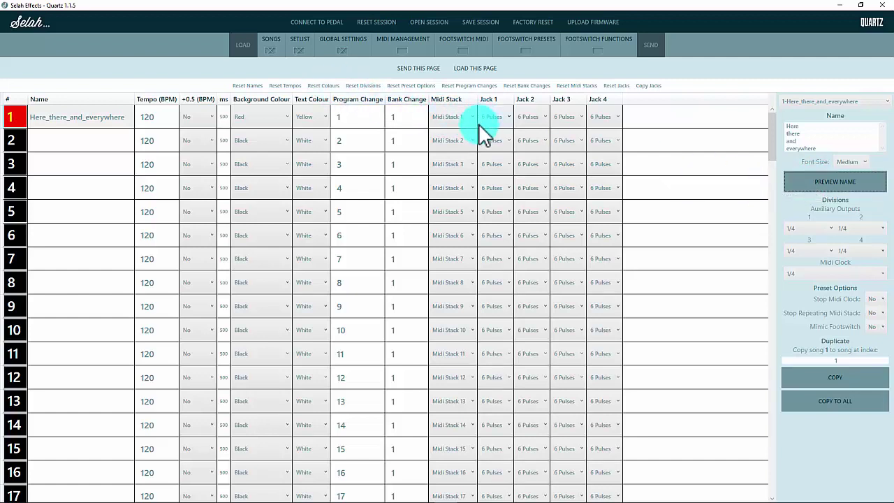
left_click(155, 117)
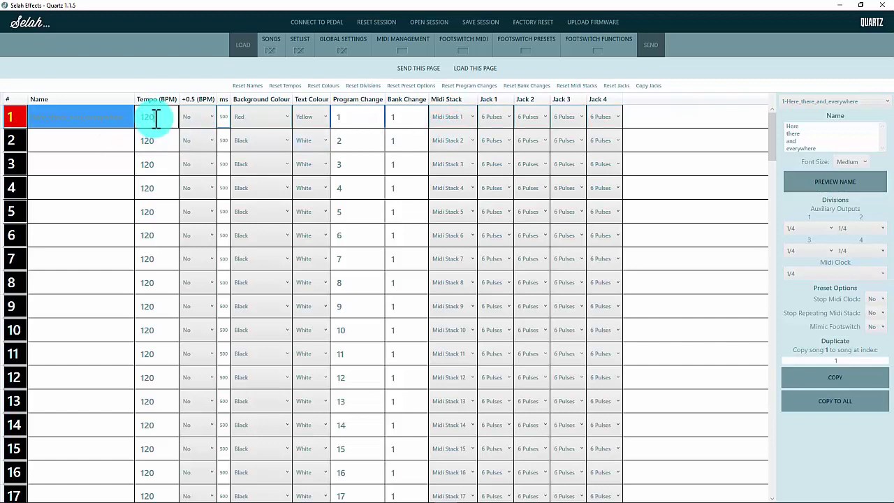
left_click(123, 139)
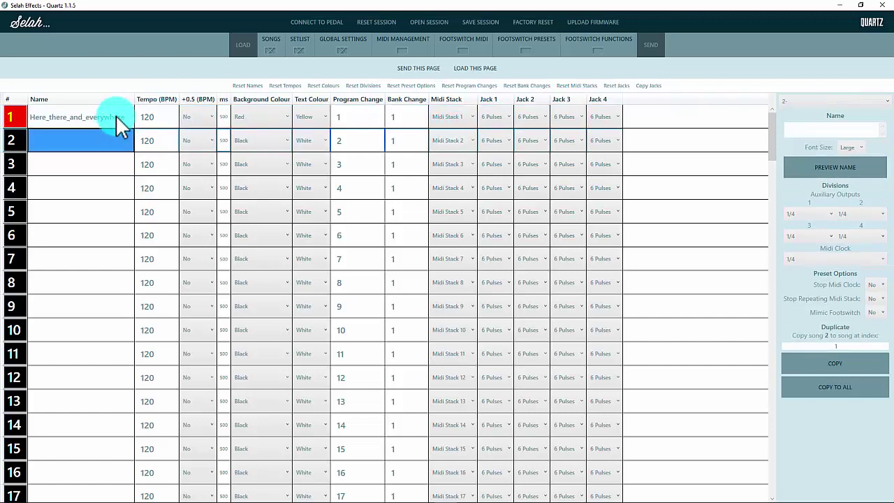
left_click(119, 125)
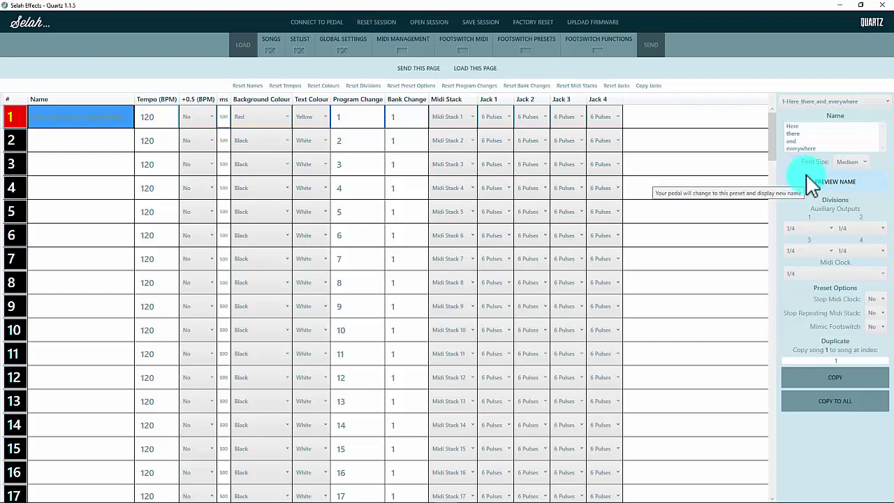
left_click(837, 184)
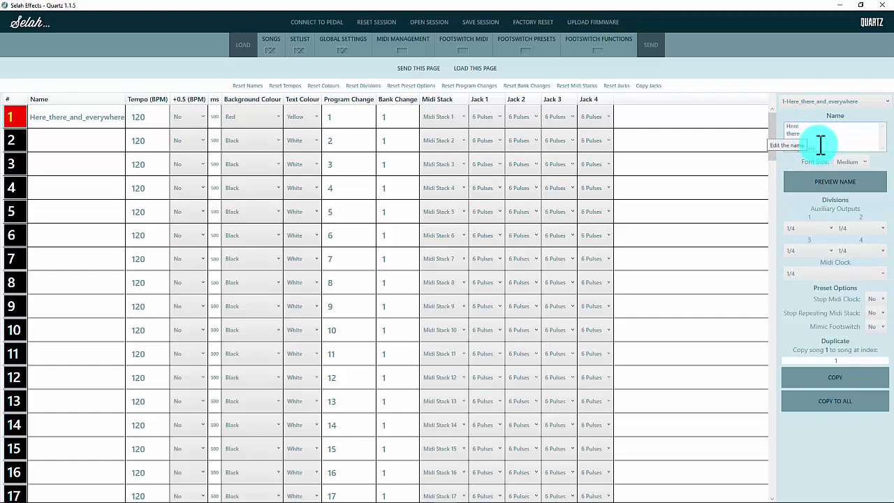
left_click_drag(820, 145, 788, 125)
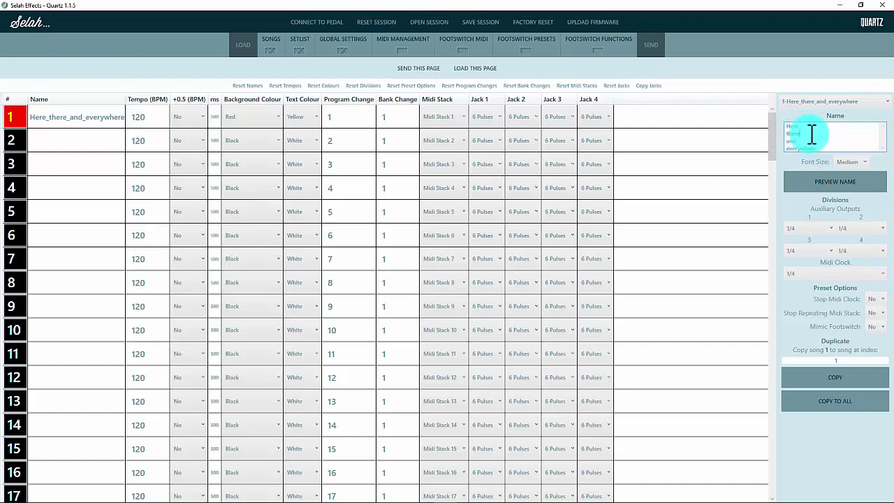
left_click(850, 164)
left_click(853, 175)
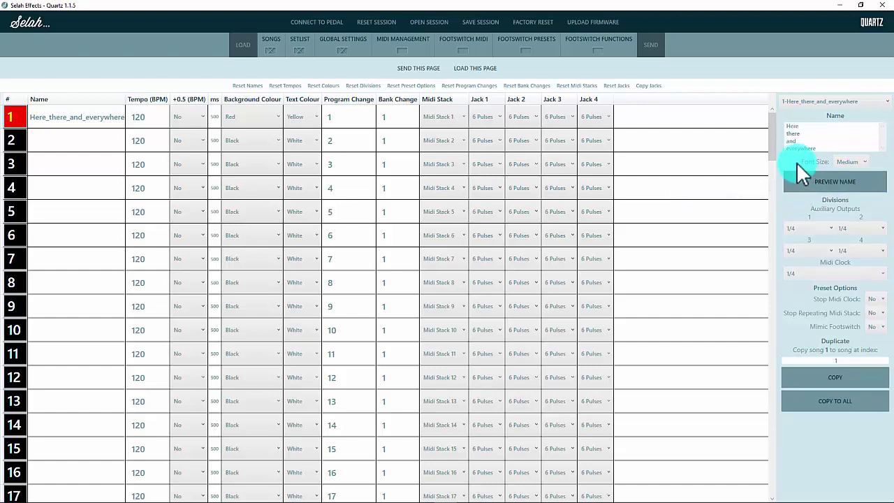
Try adding the filler text "dfgdf dfdfg" to the first line of song 1's name, and delete it again
double_click(812, 126)
type("dfgdf dfd")
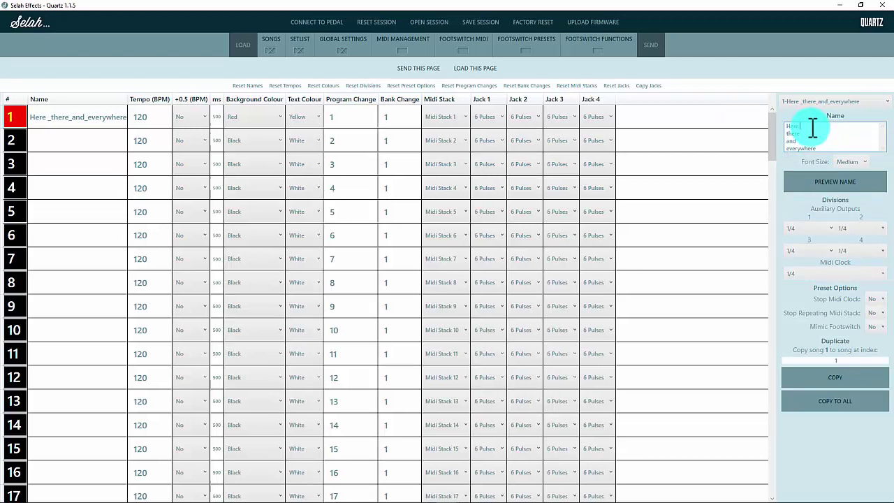
type("fg")
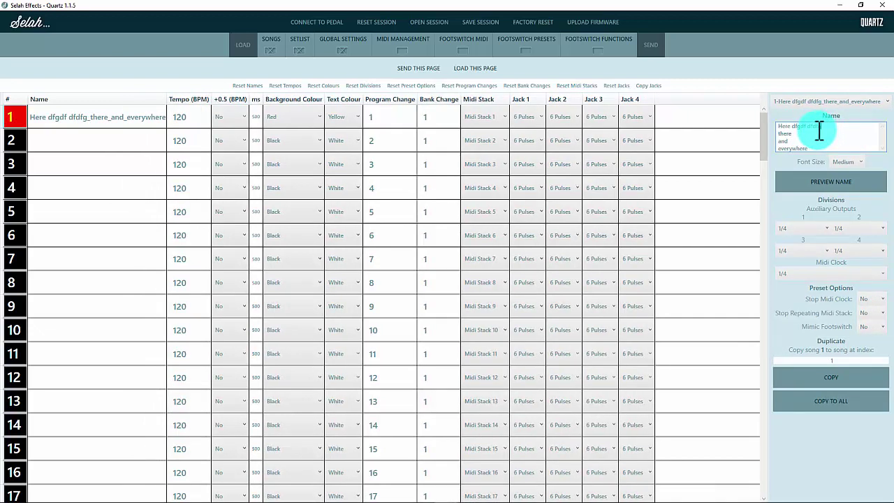
left_click_drag(828, 130, 793, 131)
key("BackSpace")
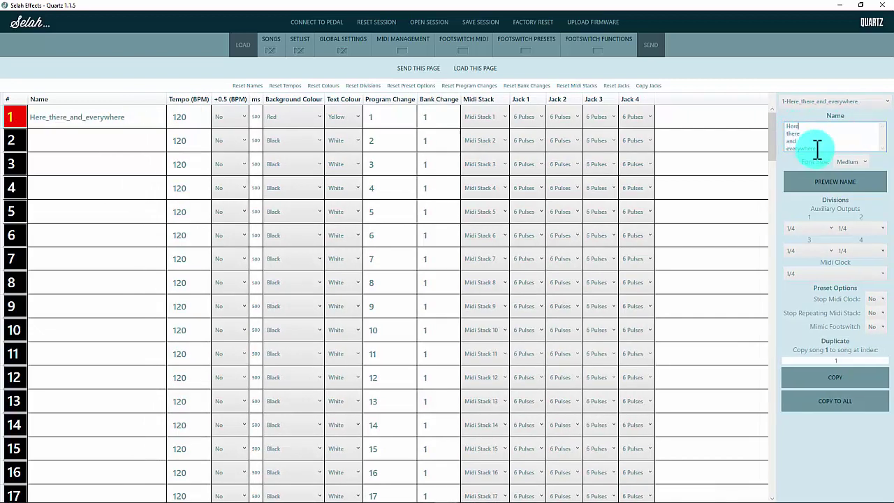